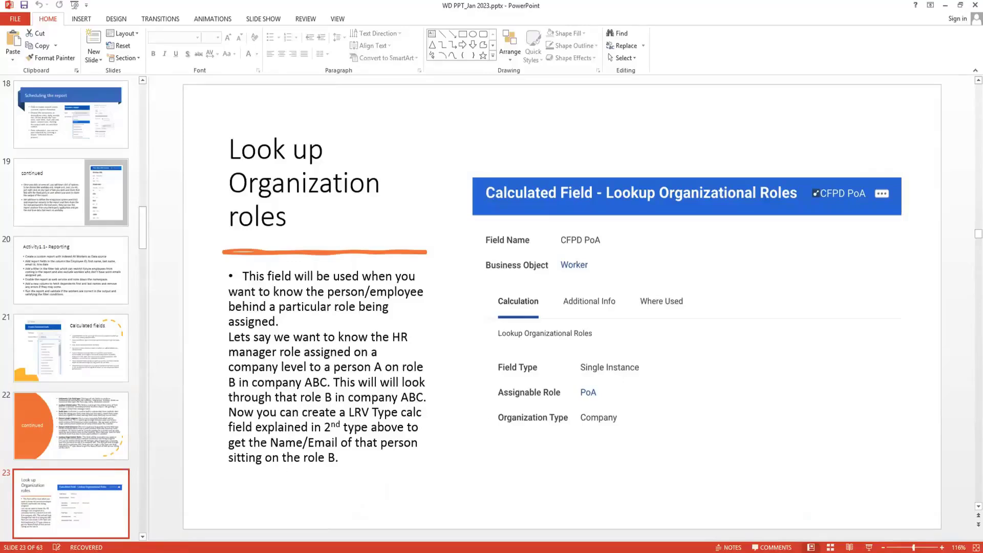
Switch from the PowerPoint slides to Workday and start a new global search
{"action": "key", "text": "alt+Tab"}
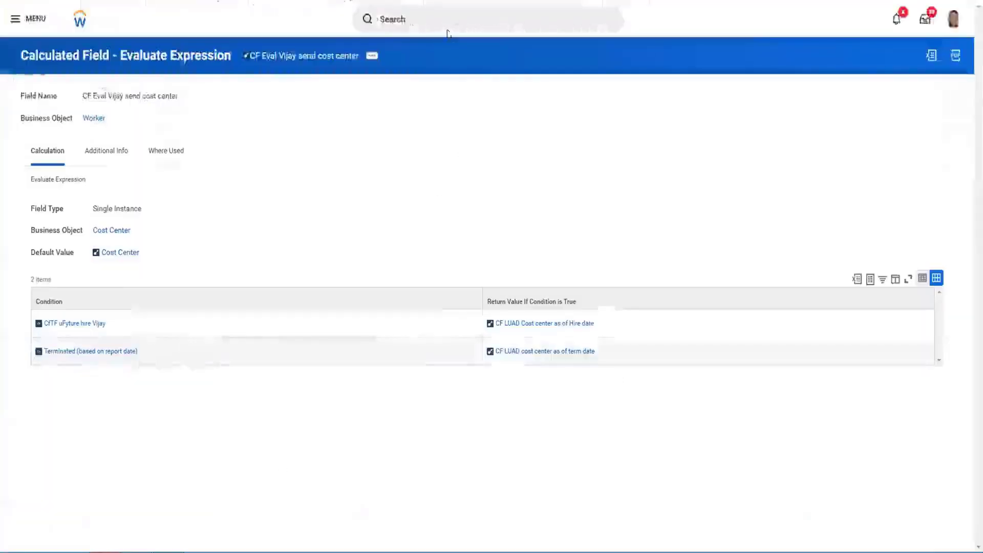
{"action": "left_click", "coordinate": [445, 25]}
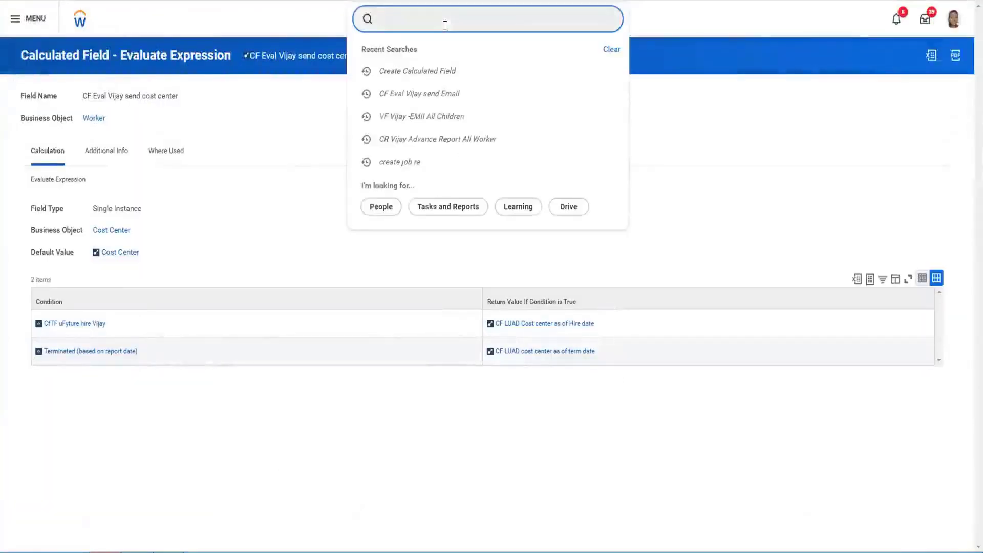
{"action": "type", "text": "ere"}
{"action": "key", "text": "BackSpace"}
{"action": "key", "text": "BackSpace"}
{"action": "key", "text": "BackSpace"}
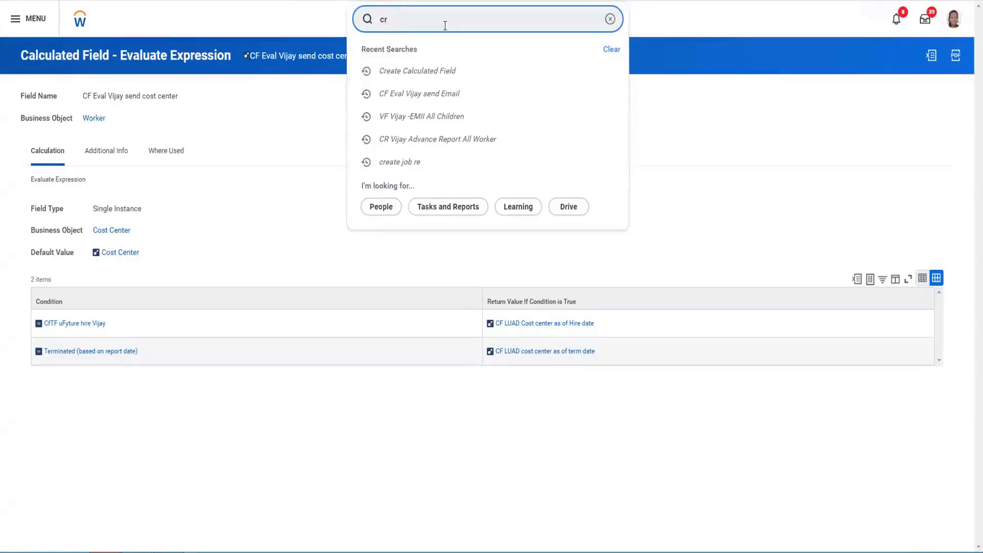
{"action": "type", "text": "cf: vo"}
{"action": "key", "text": "BackSpace"}
{"action": "type", "text": "ijay lor"}
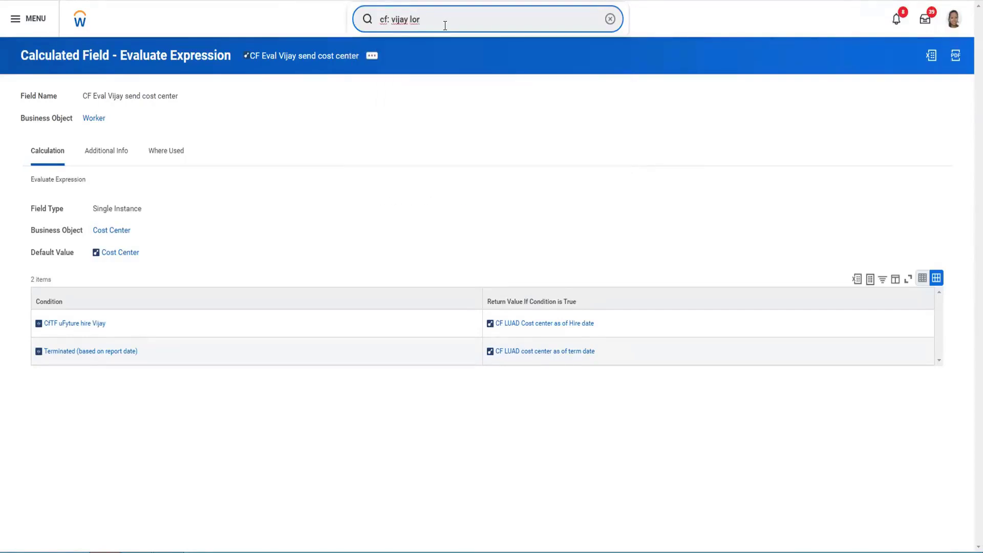
{"action": "key", "text": "BackSpace"}
{"action": "key", "text": "BackSpace"}
{"action": "key", "text": "BackSpace"}
{"action": "key", "text": "BackSpace"}
{"action": "key", "text": "BackSpace"}
{"action": "key", "text": "BackSpace"}
{"action": "key", "text": "BackSpace"}
{"action": "key", "text": "BackSpace"}
{"action": "key", "text": "BackSpace"}
{"action": "key", "text": "BackSpace"}
{"action": "key", "text": "BackSpace"}
{"action": "key", "text": "BackSpace"}
{"action": "key", "text": "BackSpace"}
Find and open the Create Calculated Field task, and enter the field name "Cf LOR Acc manager company abc"
{"action": "type", "text": "cre calc fie"}
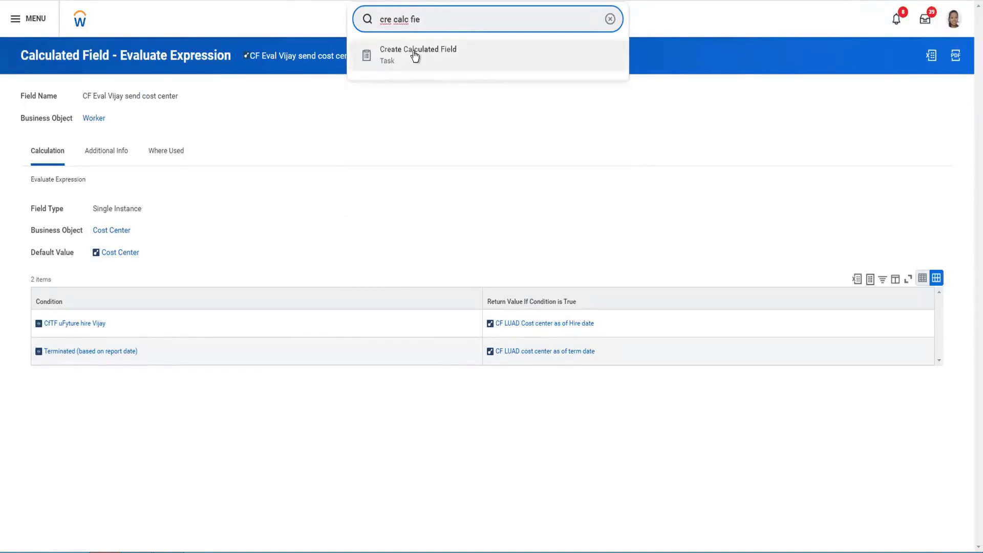
{"action": "left_click", "coordinate": [415, 56]}
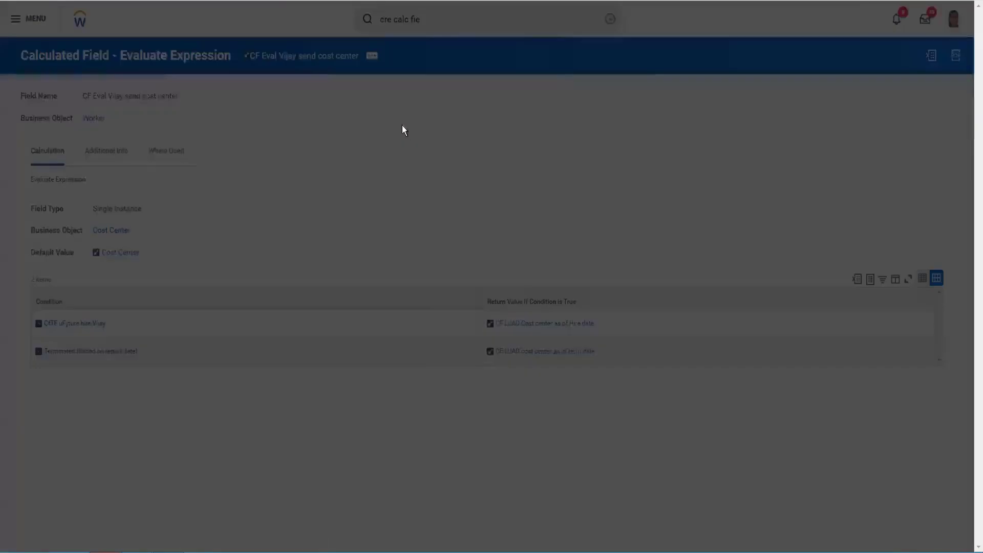
{"action": "left_click", "coordinate": [435, 144]}
{"action": "type", "text": "Cf"}
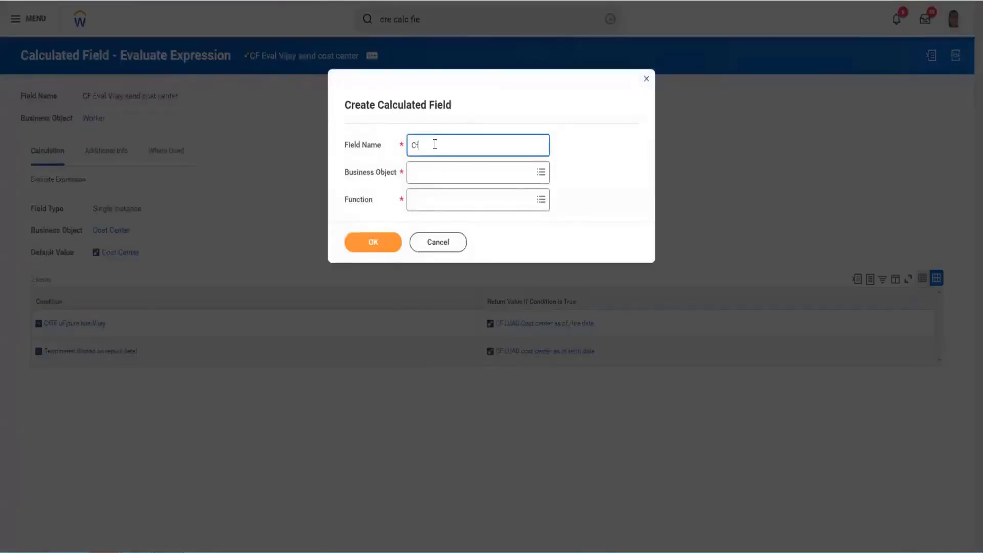
{"action": "type", "text": " LOR Acc manager"}
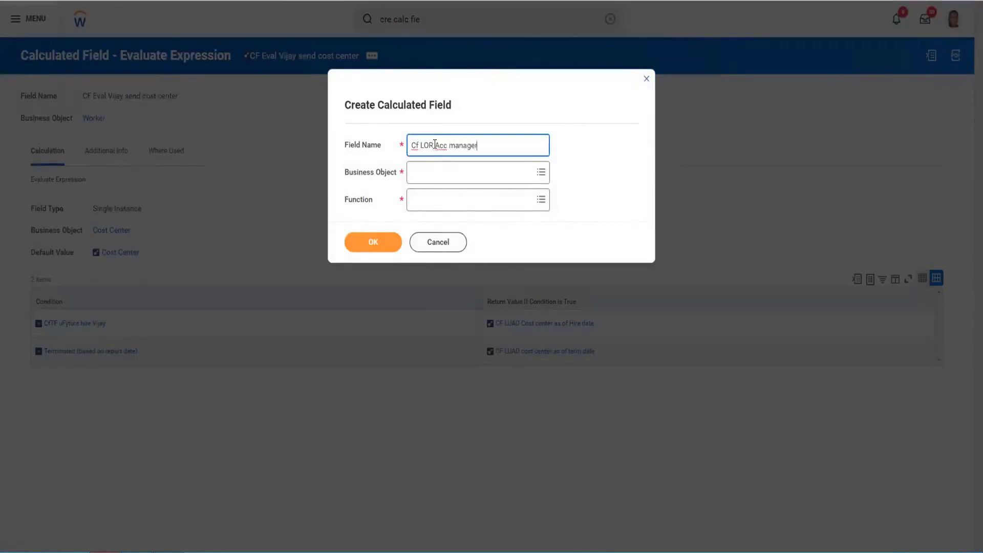
{"action": "type", "text": " company abc"}
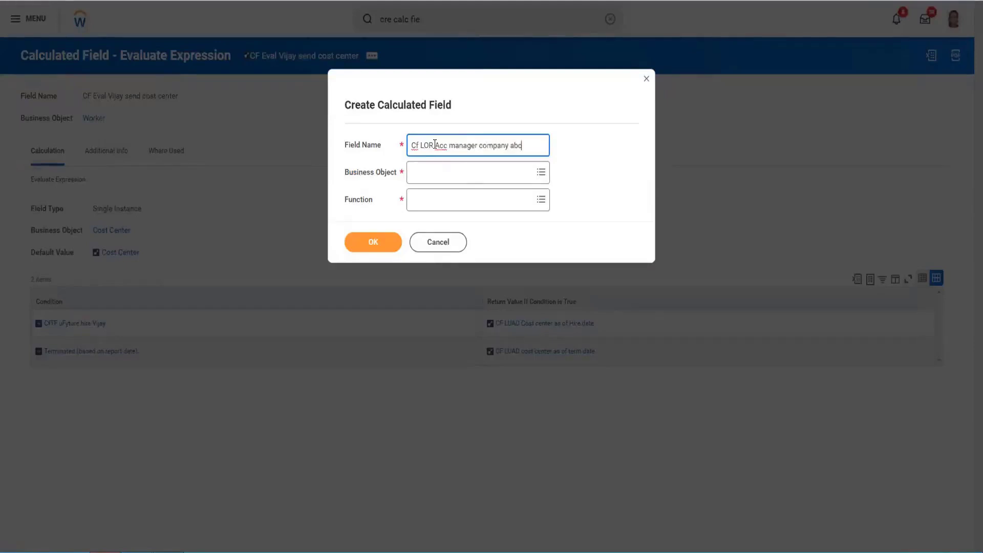
Set the business object to Worker and the function to Lookup Organizational Roles, then continue to the calculation definition
{"action": "left_click", "coordinate": [457, 177]}
{"action": "type", "text": "worke"}
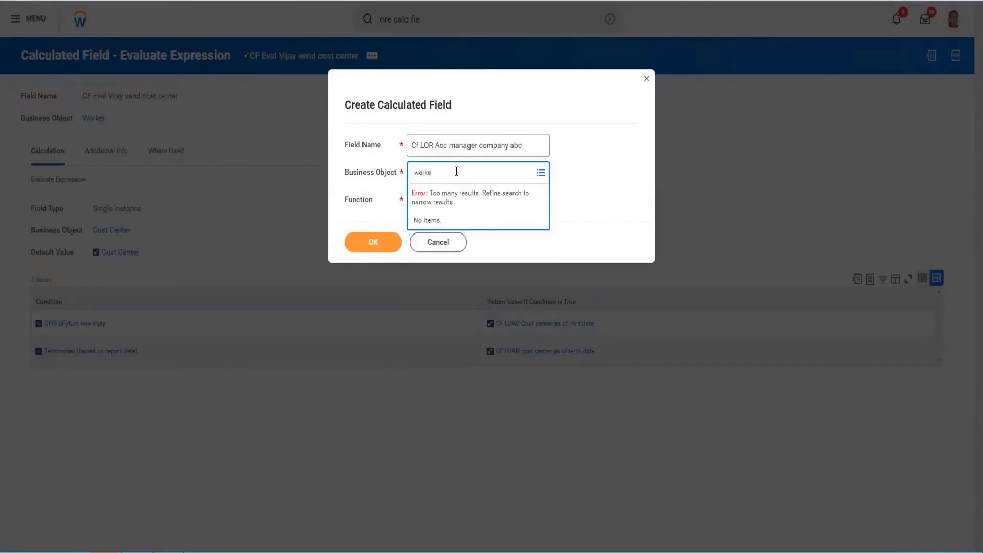
{"action": "type", "text": "r"}
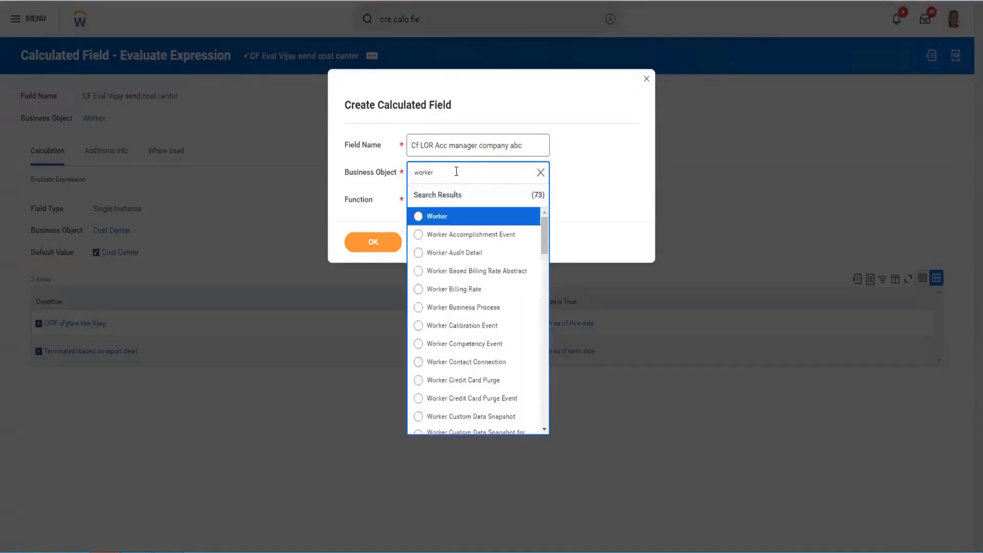
{"action": "key", "text": "Return"}
{"action": "left_click", "coordinate": [445, 199]}
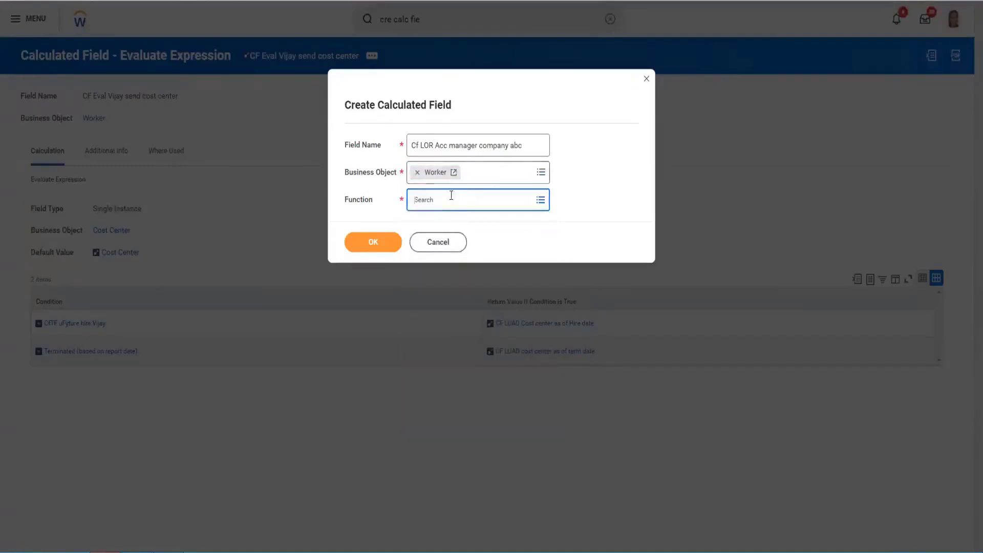
{"action": "type", "text": "lookup or"}
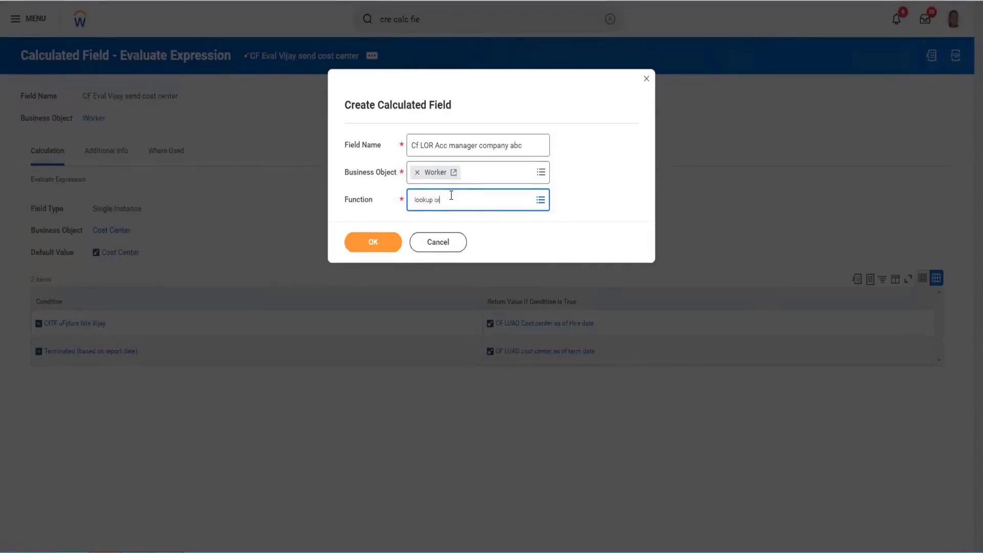
{"action": "key", "text": "Return"}
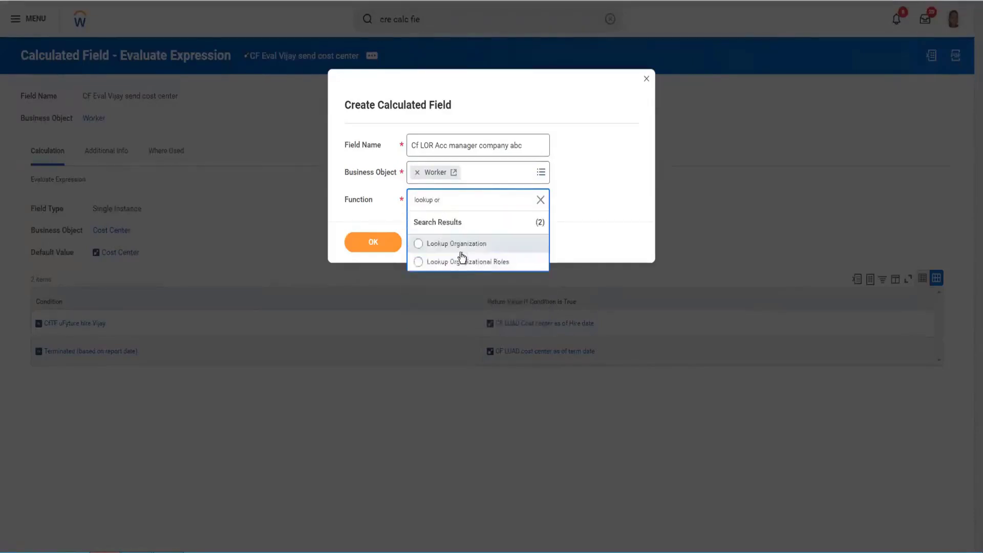
{"action": "left_click", "coordinate": [454, 262]}
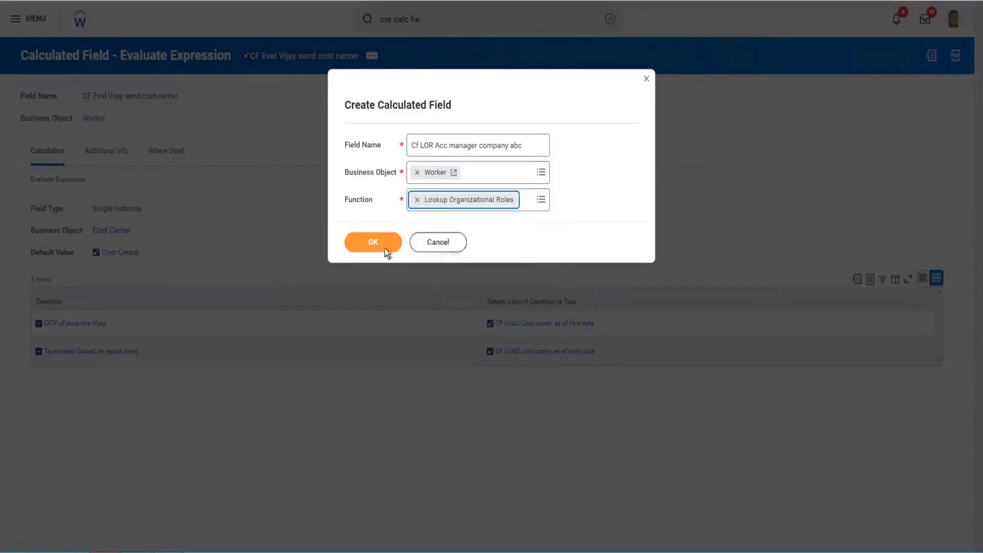
{"action": "left_click", "coordinate": [372, 242]}
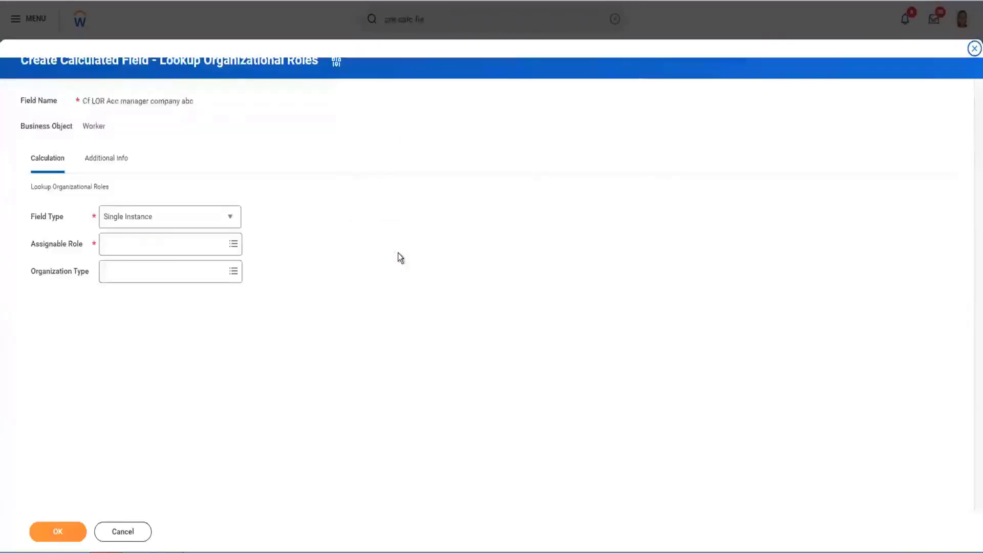
Review the available field types and set the assignable role to Accounting Manager
{"action": "left_click", "coordinate": [228, 219]}
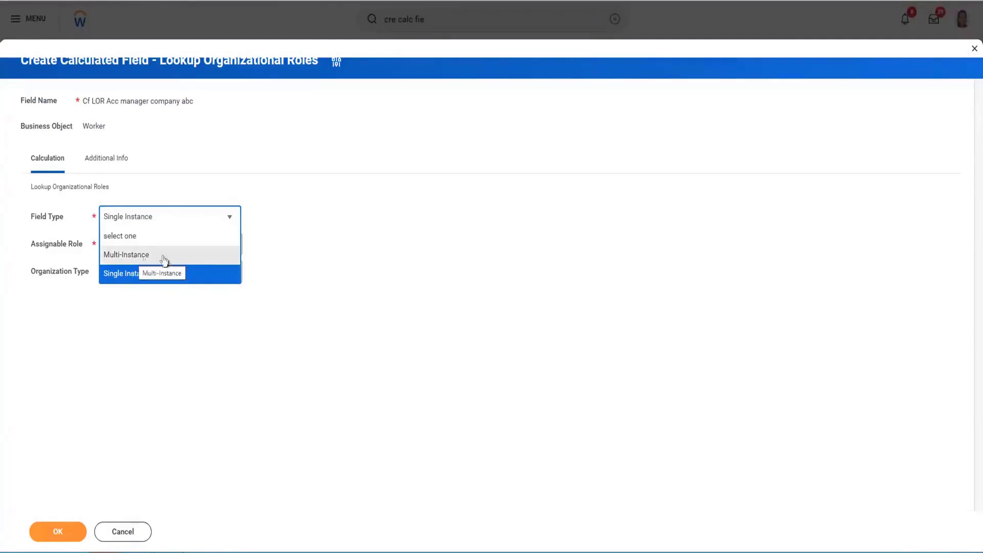
{"action": "left_click", "coordinate": [305, 238]}
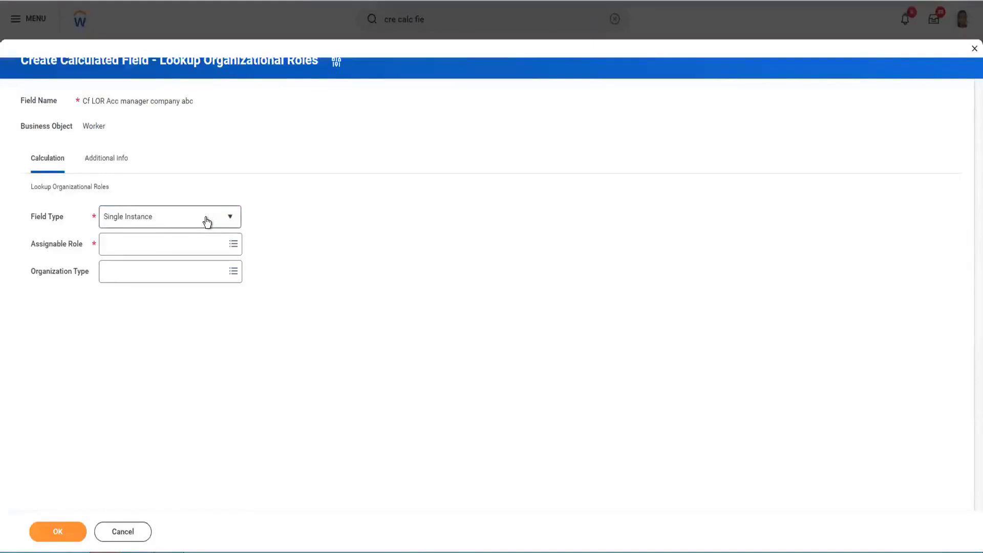
{"action": "left_click", "coordinate": [214, 249]}
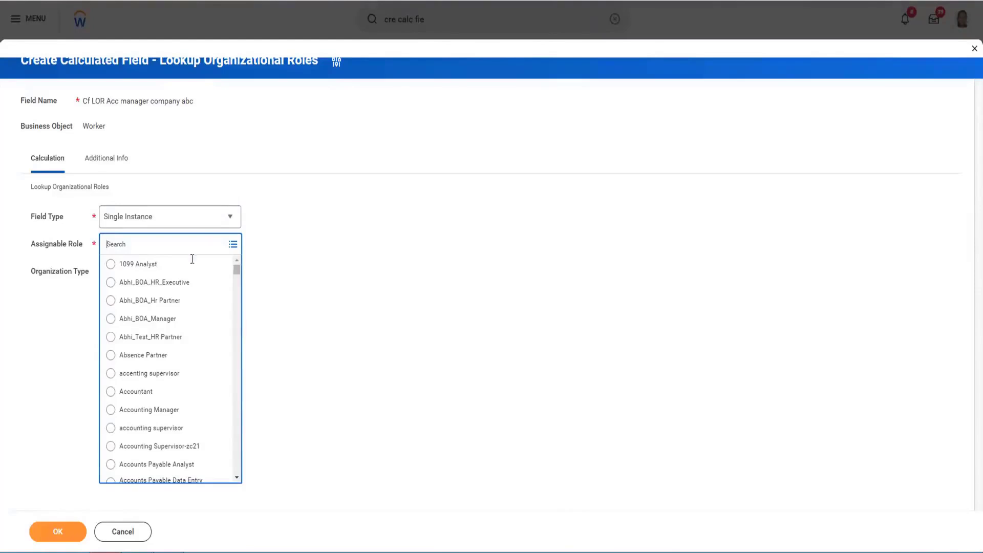
{"action": "left_click", "coordinate": [131, 410]}
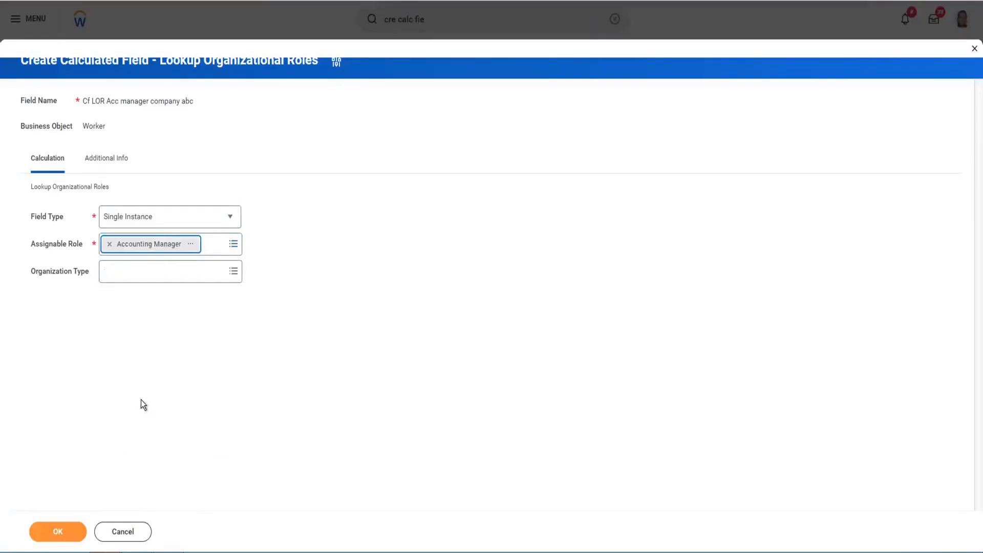
Set the organization type to Company and save the calculated field
{"action": "left_click", "coordinate": [209, 274]}
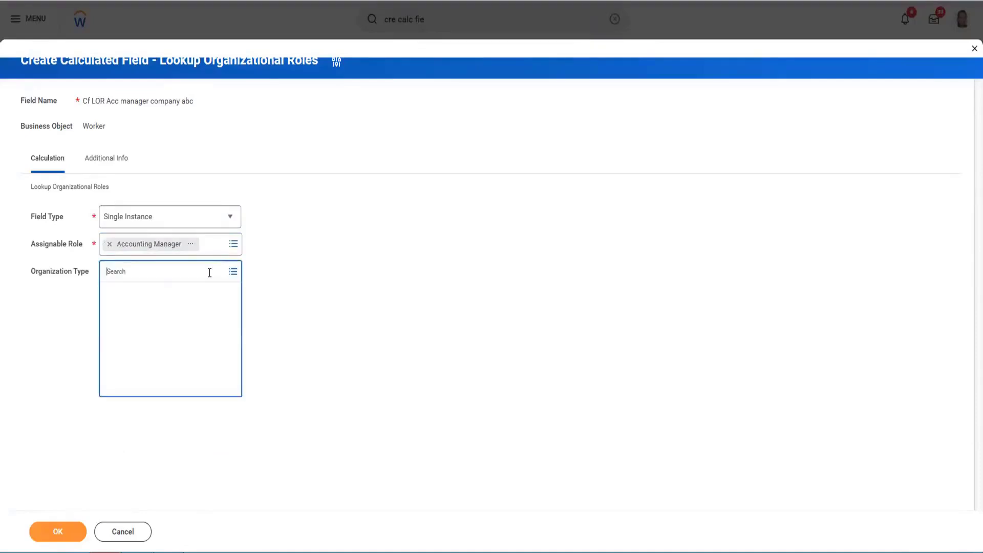
{"action": "type", "text": "company"}
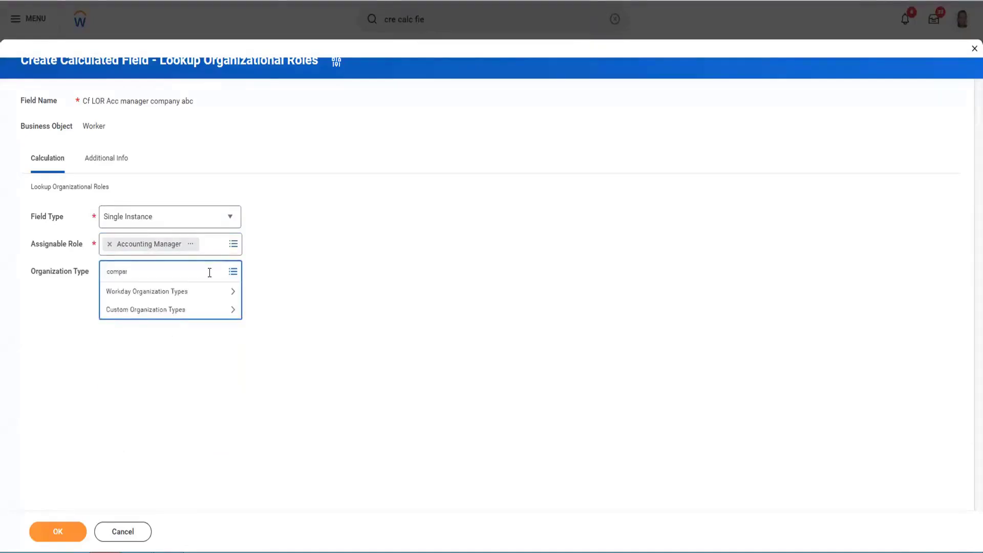
{"action": "key", "text": "Return"}
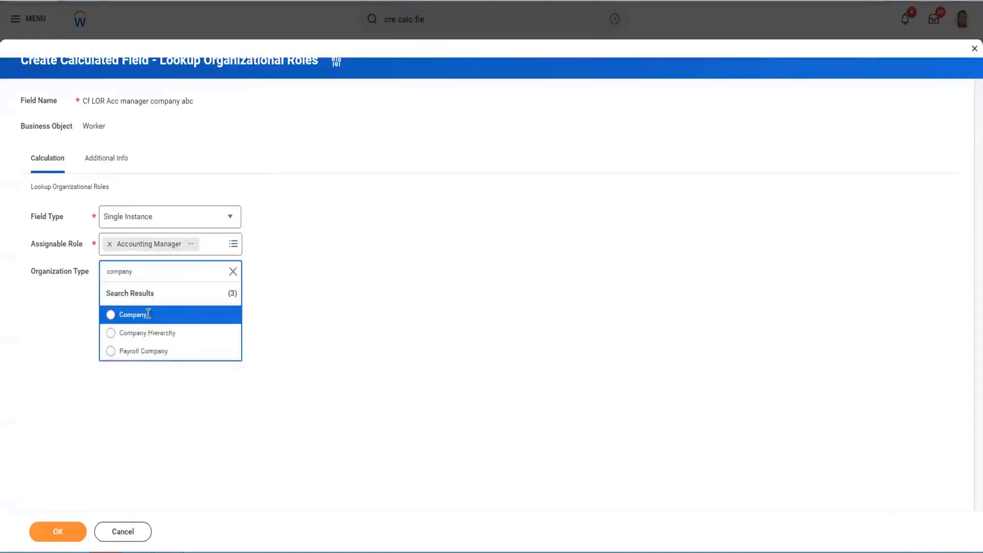
{"action": "left_click", "coordinate": [130, 318]}
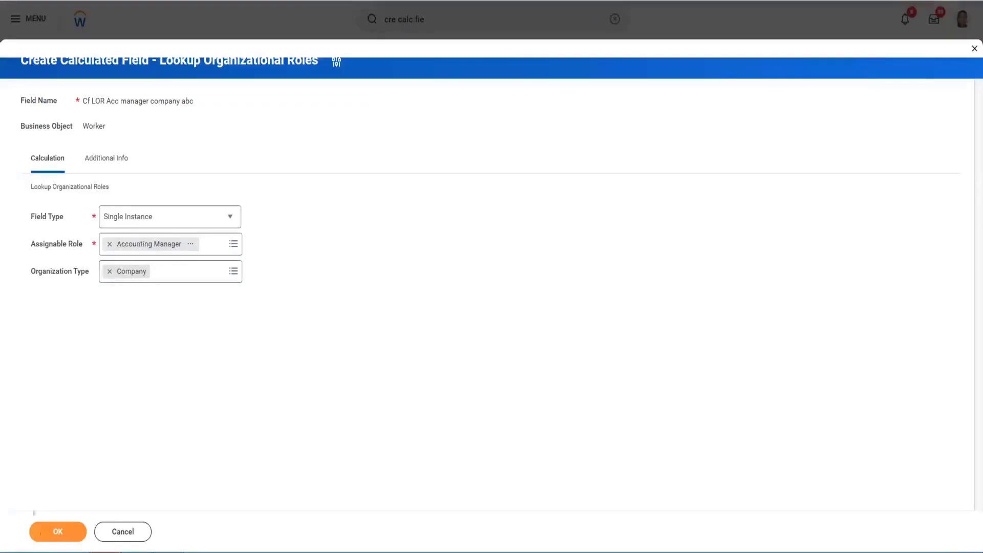
{"action": "left_click", "coordinate": [61, 533]}
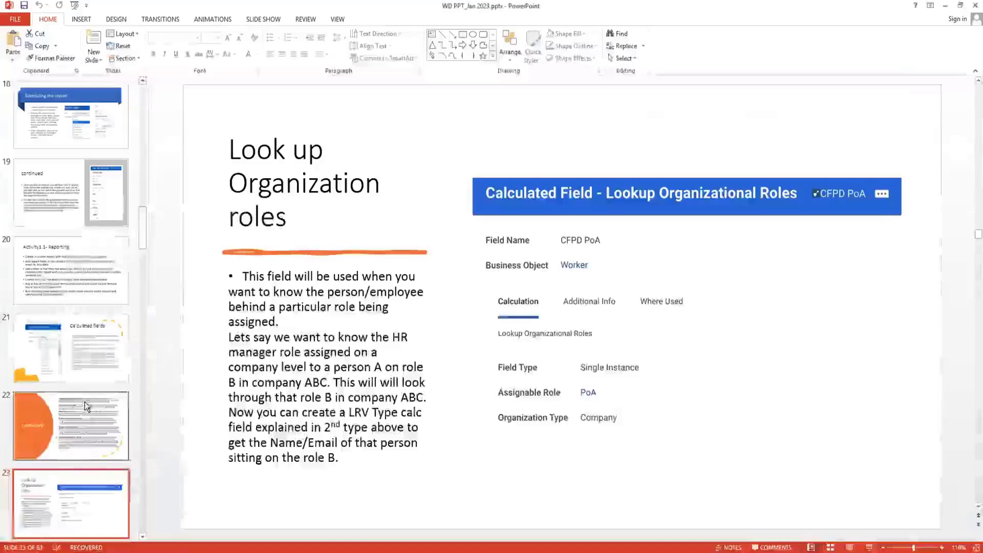
Return to the PowerPoint presentation and look through the slides following Look up Organization roles
{"action": "scroll", "coordinate": [84, 401], "scroll_direction": "down", "scroll_amount": 3}
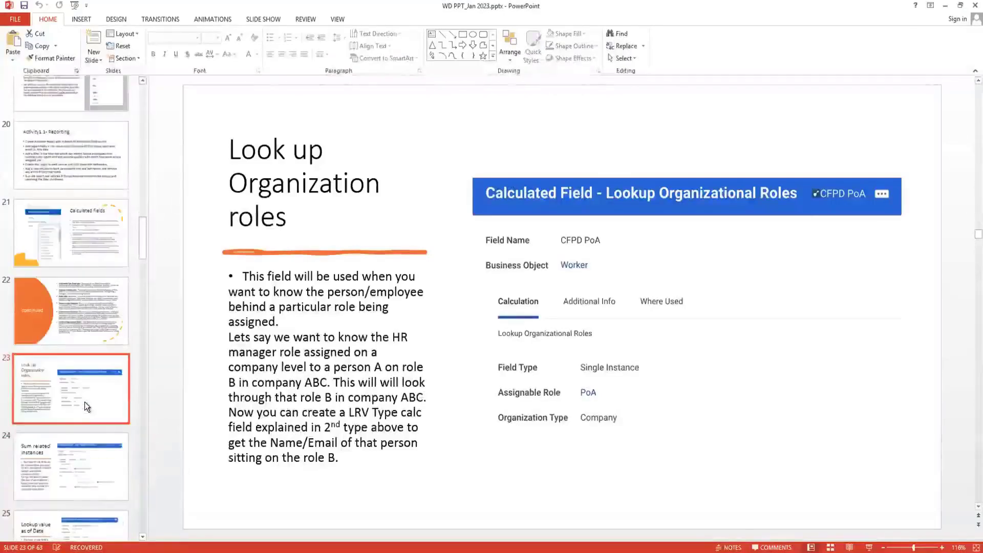